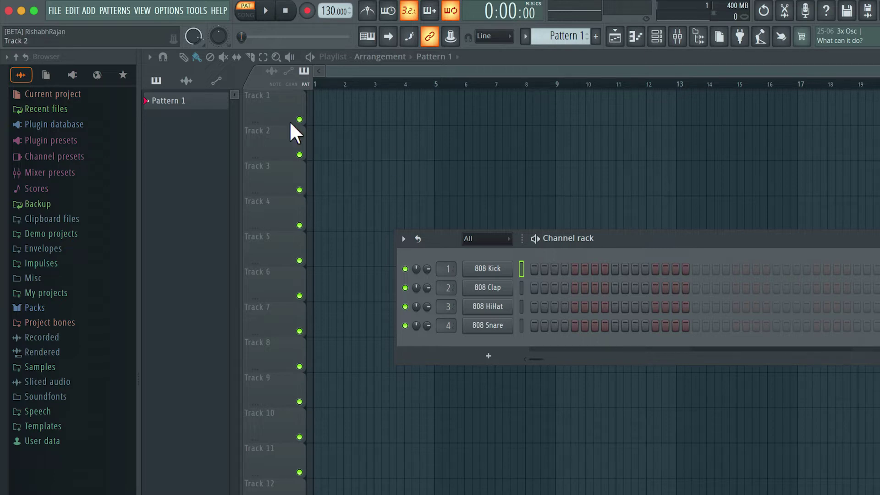
Step: Save the new project under the file name 'Recording Test'
{"action": "left_click", "coordinate": [54, 10]}
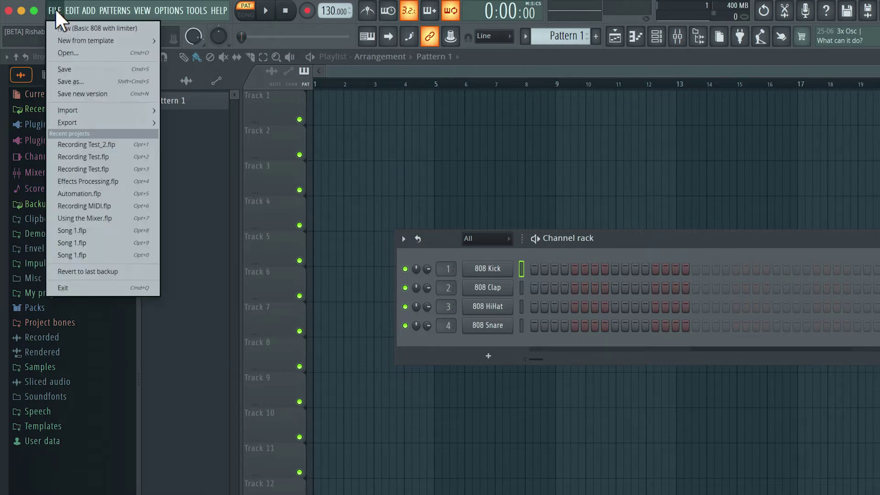
{"action": "left_click", "coordinate": [87, 69]}
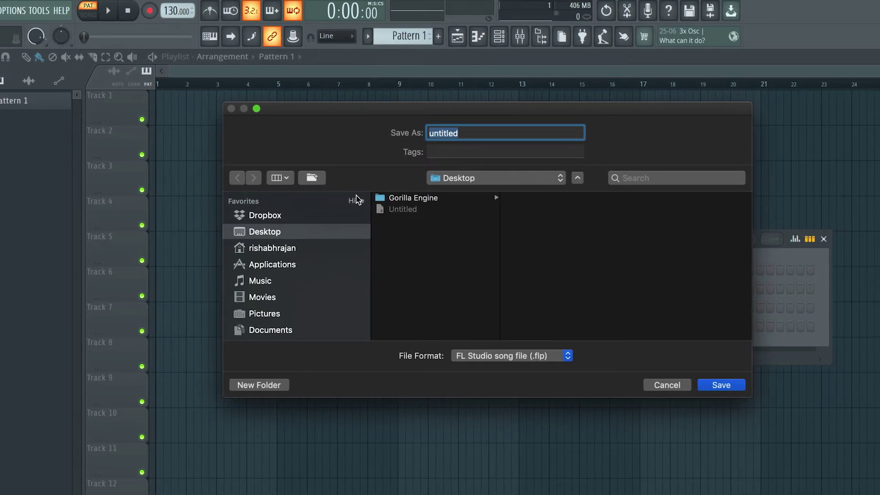
{"action": "type", "text": "Recording Test"}
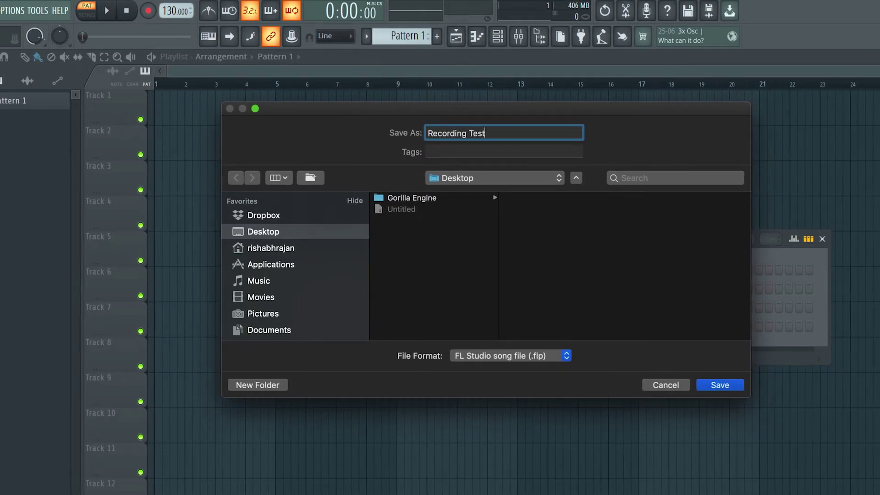
{"action": "key", "text": "Return"}
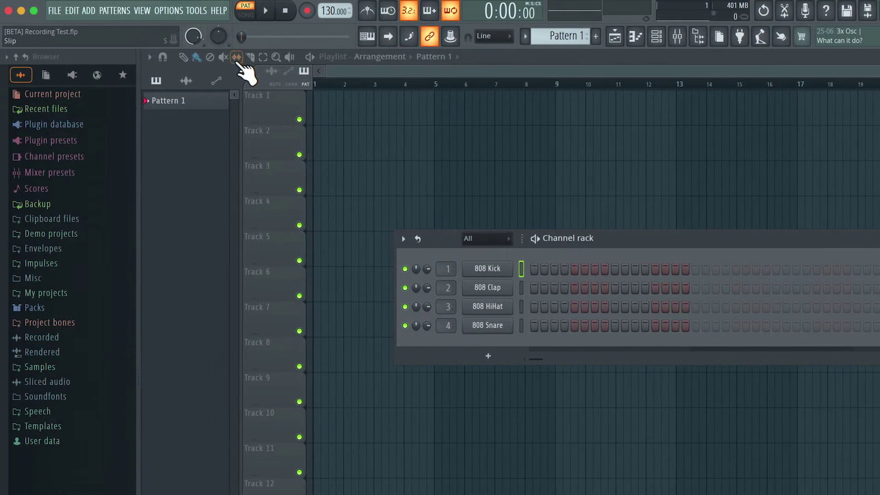
Step: Open Project general settings and browse the Data folder chooser to the Desktop
{"action": "left_click", "coordinate": [169, 10]}
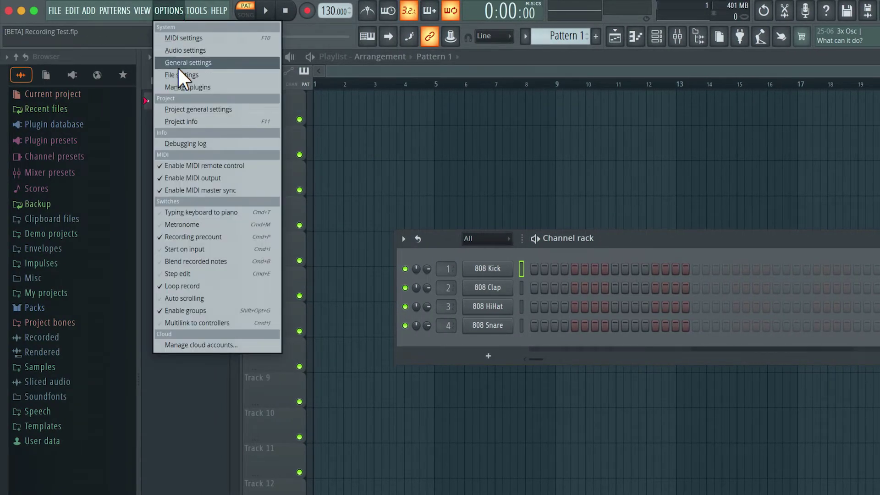
{"action": "left_click", "coordinate": [250, 110]}
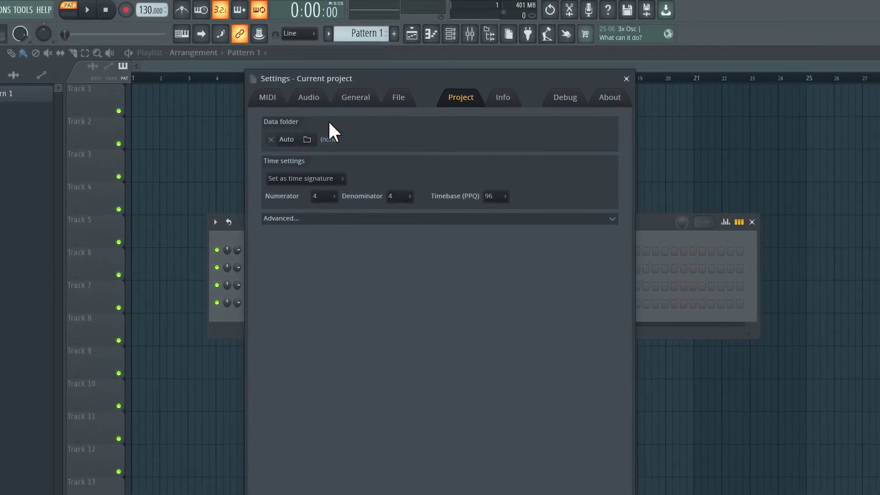
{"action": "left_click", "coordinate": [307, 140]}
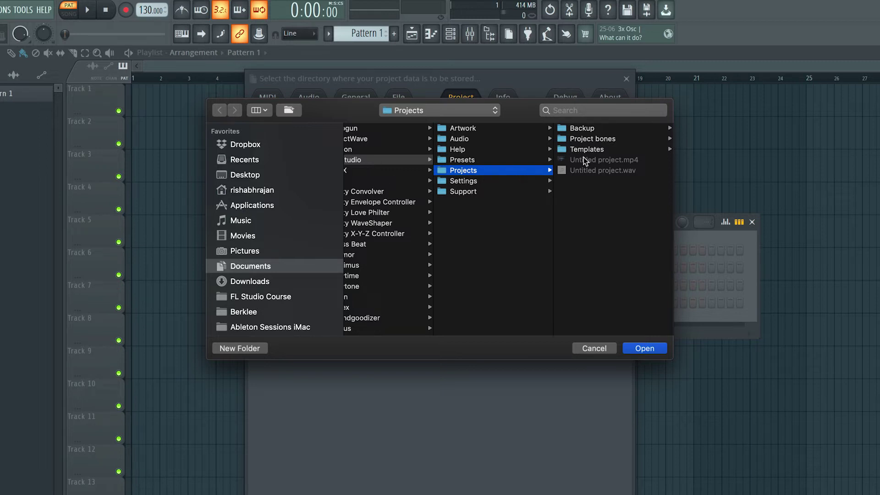
{"action": "scroll", "coordinate": [369, 159], "scroll_direction": "left", "scroll_amount": 2}
{"action": "scroll", "coordinate": [443, 165], "scroll_direction": "right", "scroll_amount": 2}
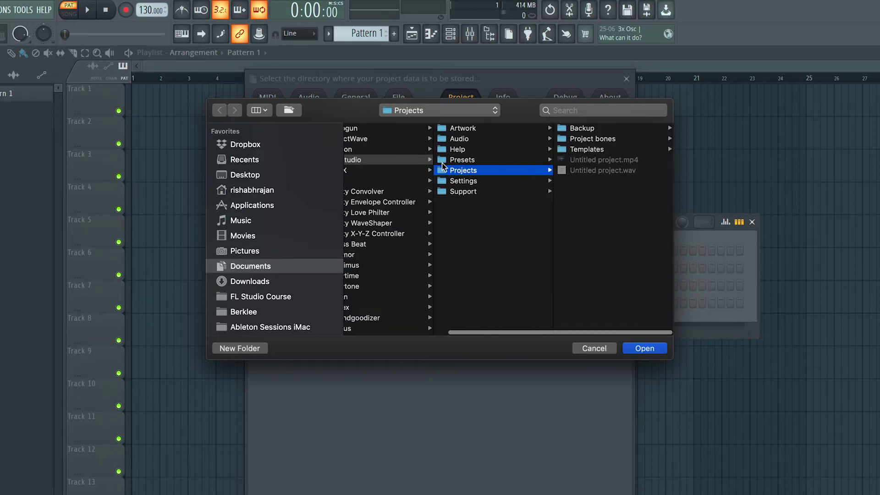
{"action": "left_click", "coordinate": [251, 175]}
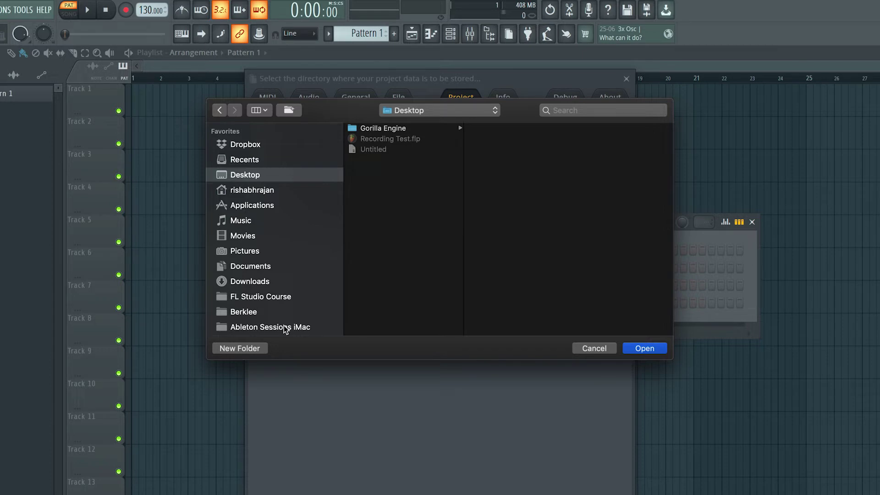
Step: Create a 'Recording Test' folder on the Desktop, use it as the data folder, and save there
{"action": "left_click", "coordinate": [252, 348]}
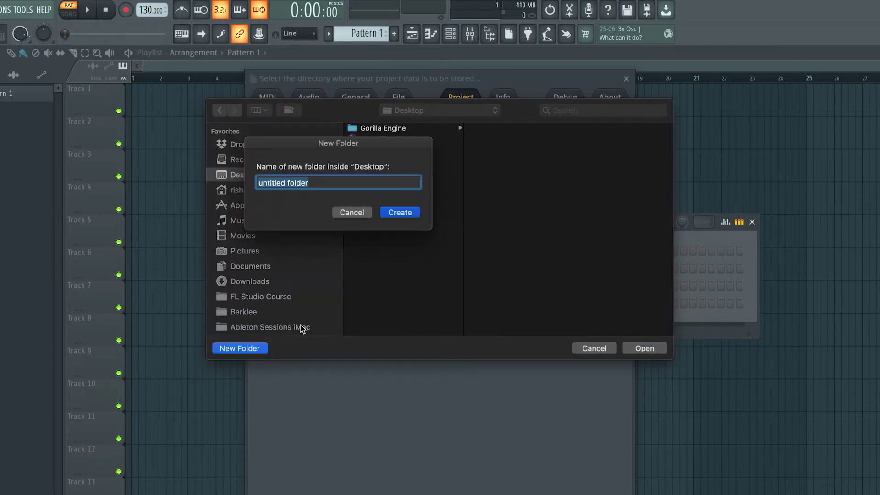
{"action": "type", "text": "Recording "}
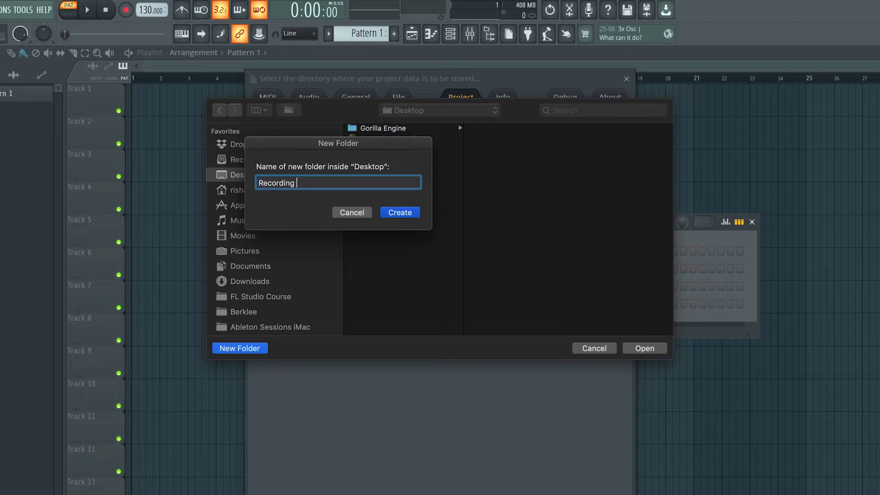
{"action": "type", "text": "Test"}
{"action": "key", "text": "Return"}
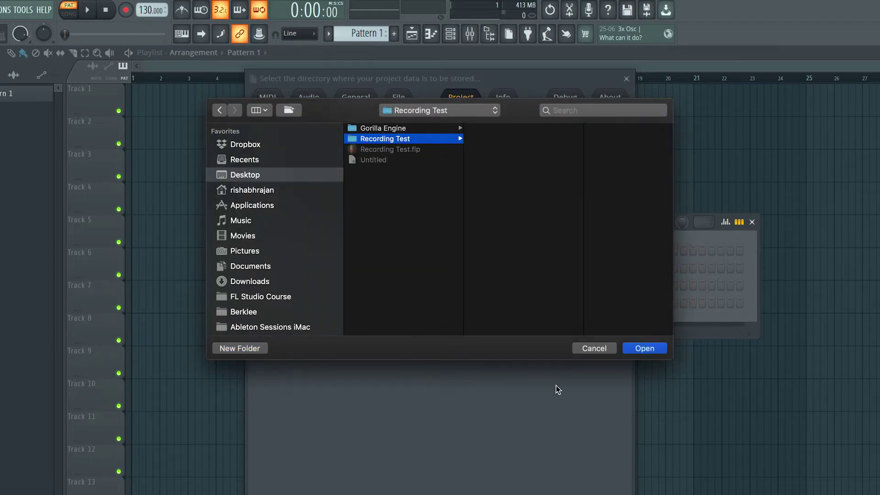
{"action": "left_click", "coordinate": [644, 349]}
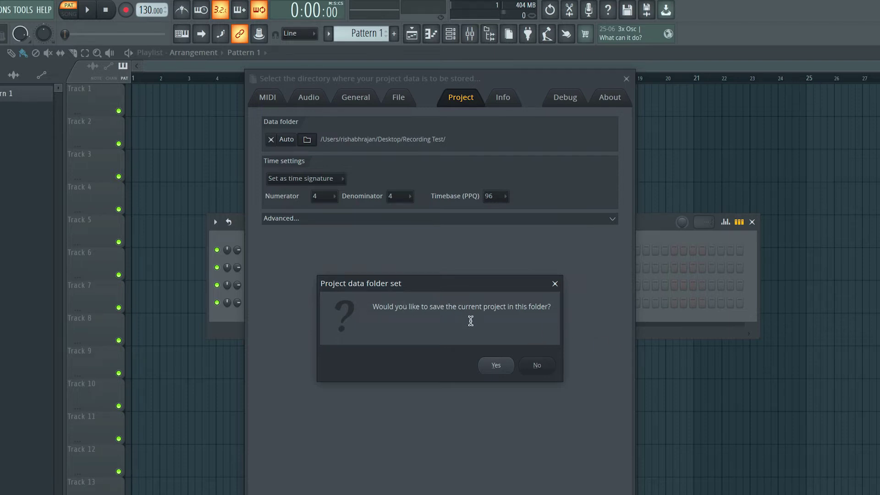
{"action": "left_click", "coordinate": [496, 365]}
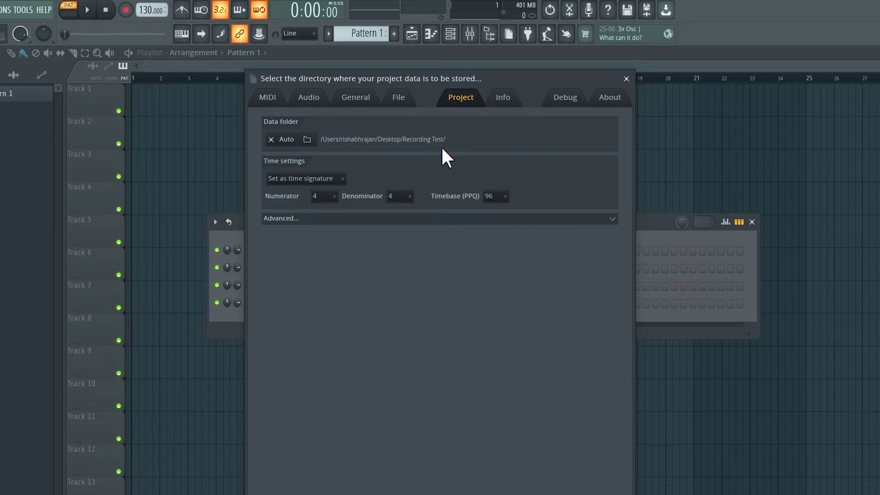
Step: Verify the Audio device is Universal Audio Thunderbolt, then close the Settings window
{"action": "left_click", "coordinate": [318, 102]}
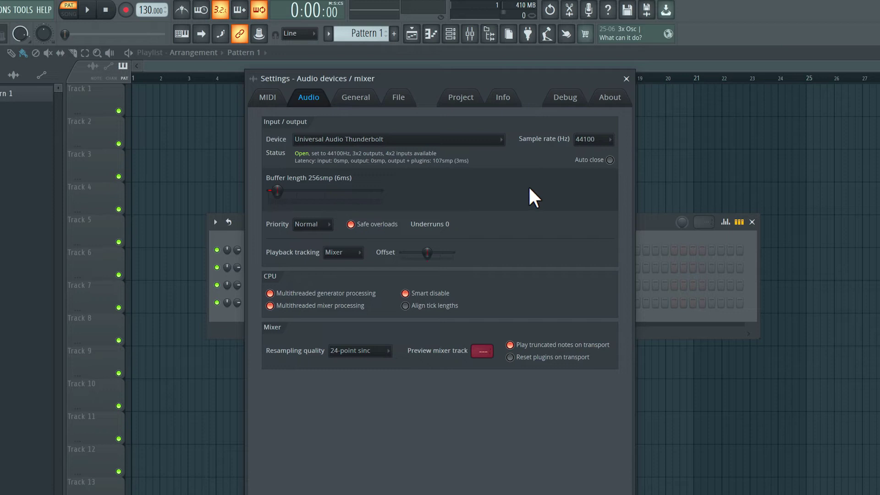
{"action": "left_click", "coordinate": [626, 79]}
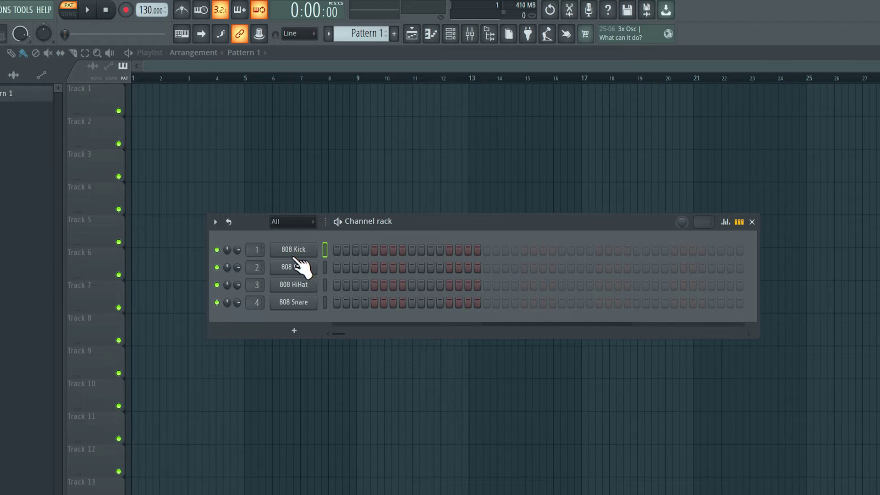
Step: Set Track 1's track mode to Audio track on mixer insert 10 (Insert 10)
{"action": "right_click", "coordinate": [89, 95]}
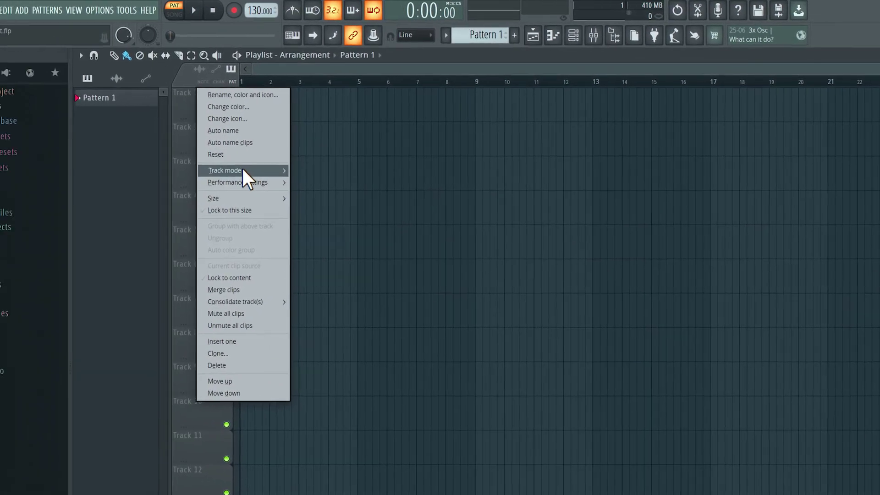
{"action": "mouse_move", "coordinate": [243, 170]}
{"action": "mouse_move", "coordinate": [317, 182]}
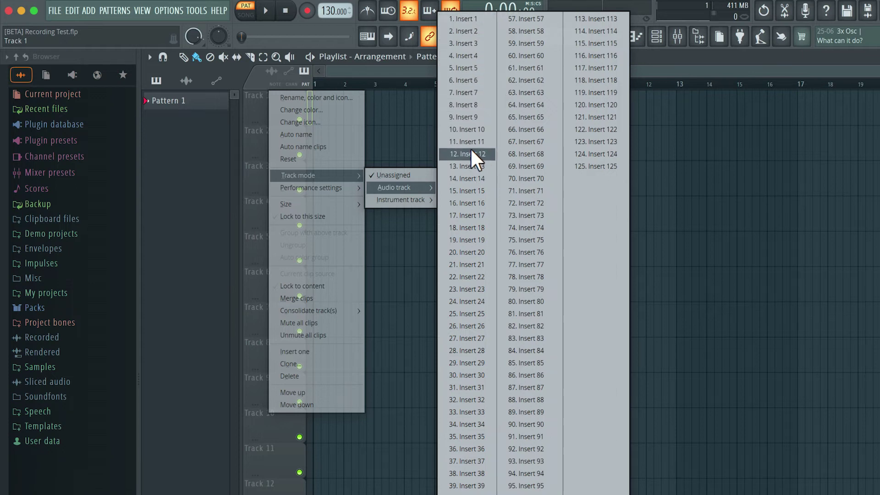
{"action": "left_click", "coordinate": [478, 126]}
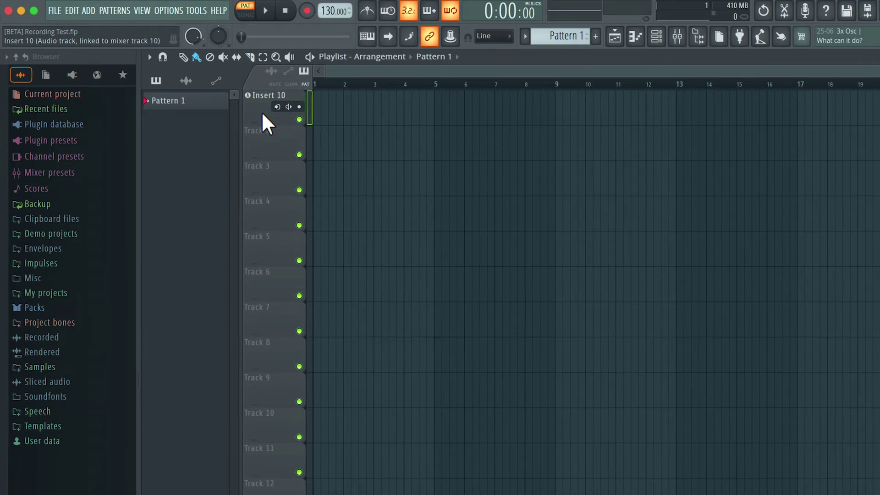
Step: Rename mixer insert 10 to 'Recording', drag it onto playlist track 1, and close the mixer
{"action": "left_click", "coordinate": [677, 36]}
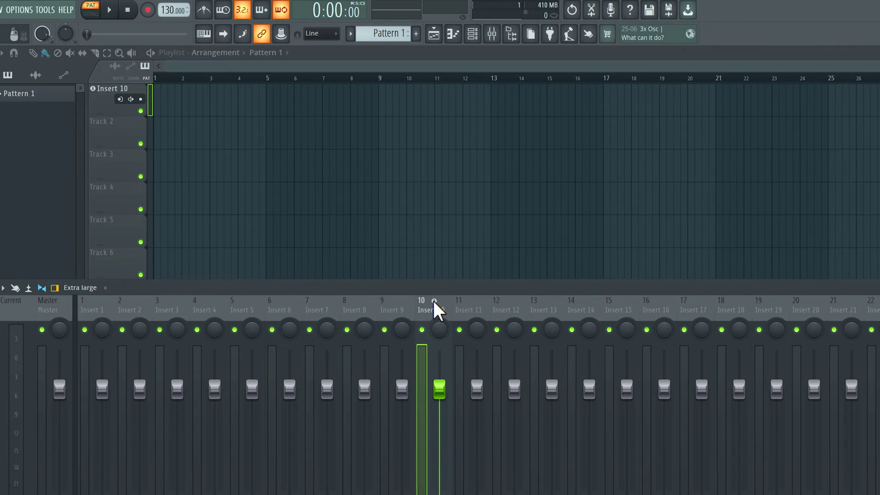
{"action": "right_click", "coordinate": [431, 316]}
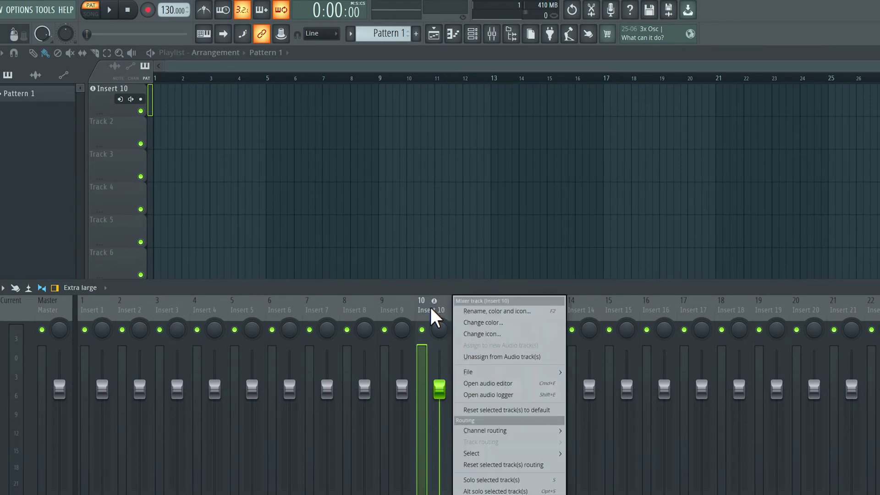
{"action": "left_click", "coordinate": [463, 310]}
{"action": "type", "text": "REco"}
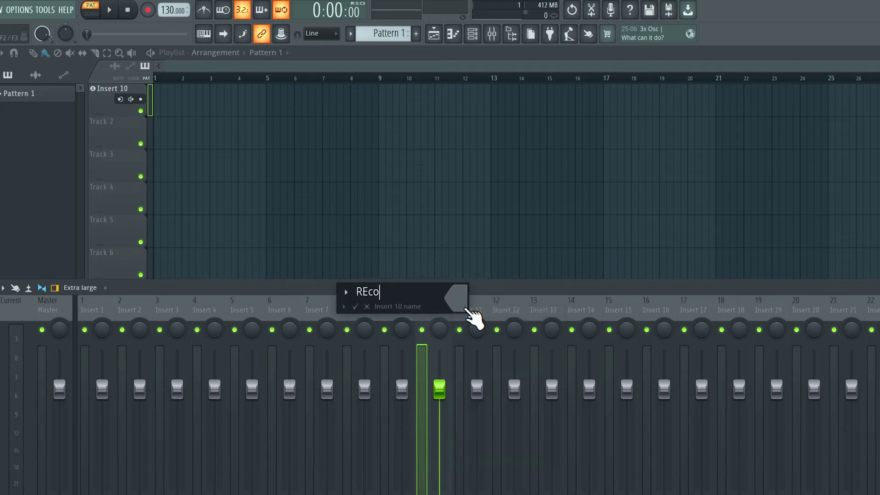
{"action": "type", "text": "rding"}
{"action": "key", "text": "Left"}
{"action": "key", "text": "Left"}
{"action": "key", "text": "Left"}
{"action": "key", "text": "Left"}
{"action": "key", "text": "Left"}
{"action": "key", "text": "Left"}
{"action": "key", "text": "Left"}
{"action": "key", "text": "BackSpace"}
{"action": "type", "text": "e"}
{"action": "key", "text": "Return"}
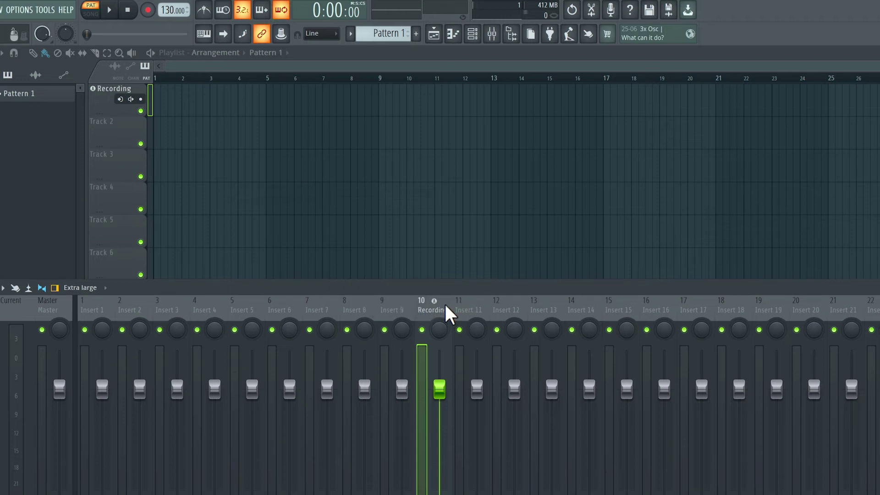
{"action": "left_click_drag", "start_coordinate": [439, 308], "coordinate": [108, 90]}
{"action": "key", "text": "F9"}
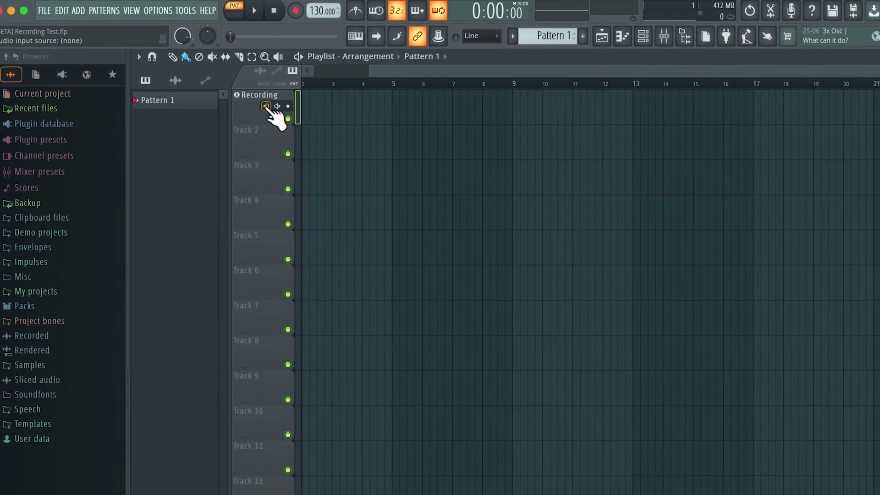
Step: Assign mono input MIC/LINE 2 to the Recording track and accept external input only
{"action": "left_click", "coordinate": [266, 106]}
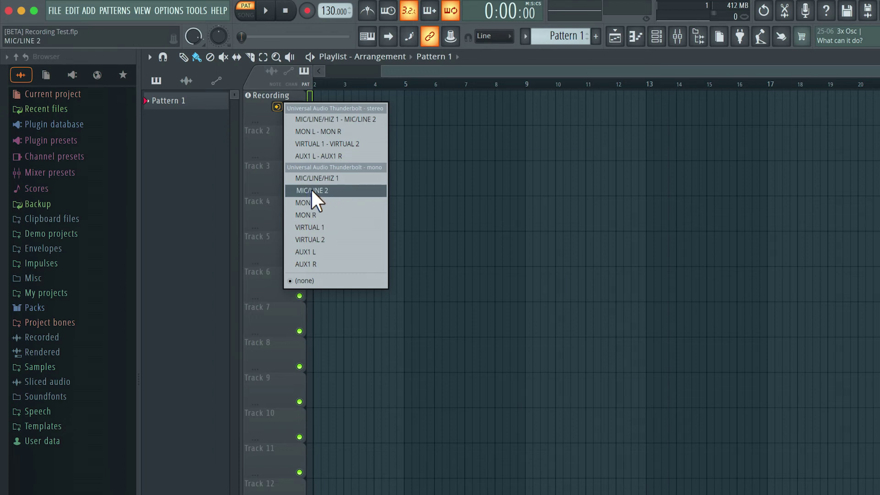
{"action": "left_click", "coordinate": [328, 190]}
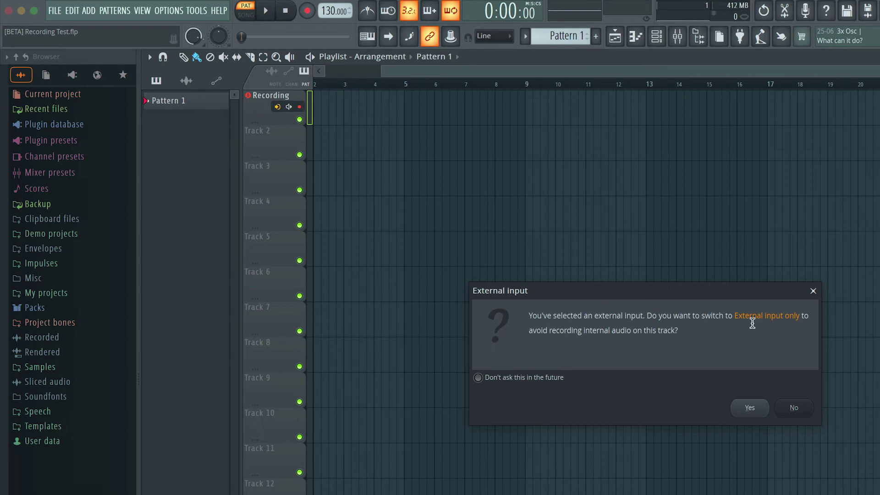
{"action": "left_click", "coordinate": [753, 408]}
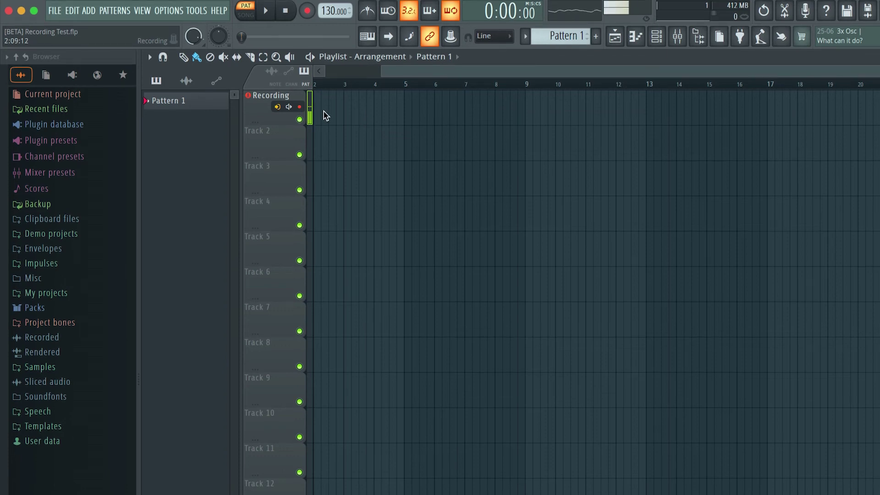
Step: Disarm the Recording track and toggle its mixer insert's disk recording on then off
{"action": "left_click", "coordinate": [299, 107]}
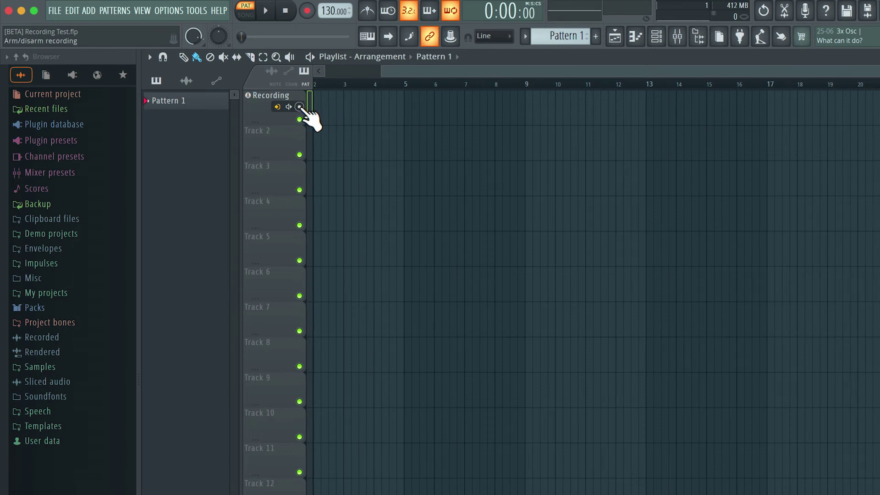
{"action": "left_click", "coordinate": [675, 36]}
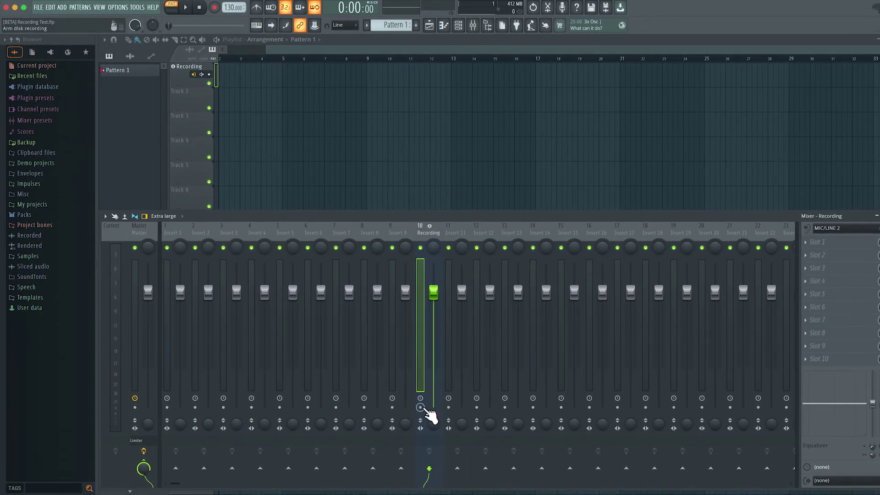
{"action": "left_click", "coordinate": [421, 407]}
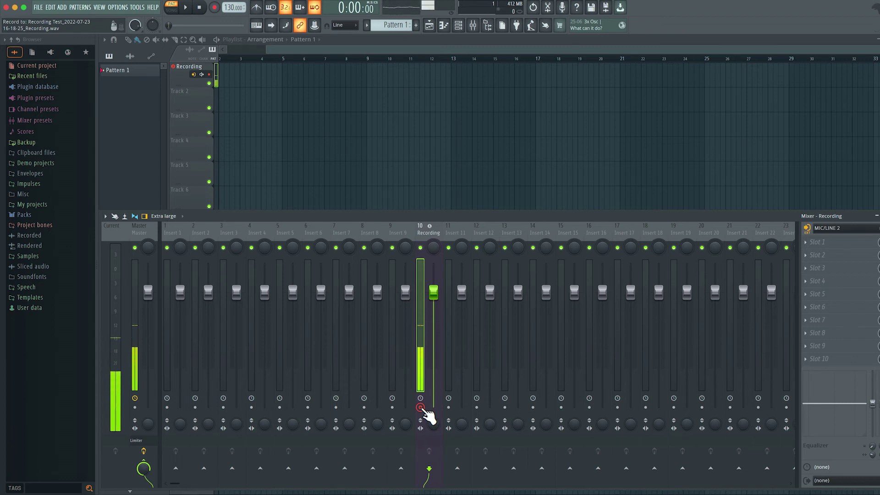
{"action": "left_click", "coordinate": [421, 408]}
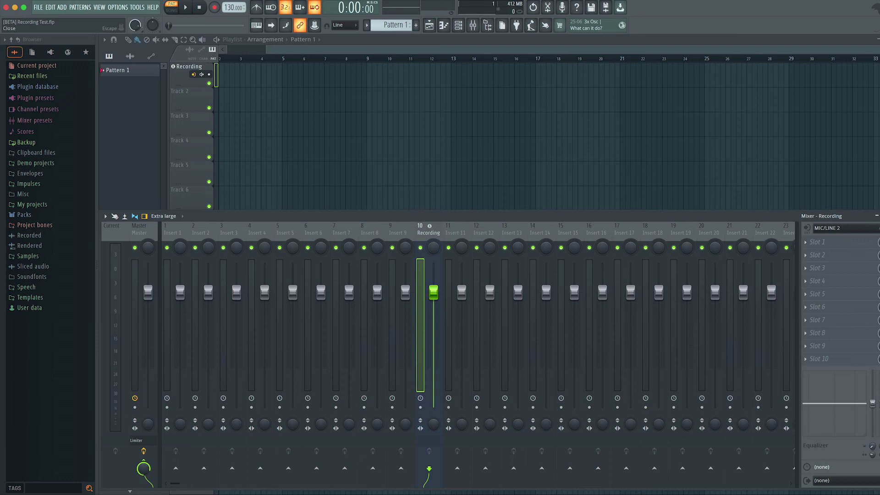
{"action": "key", "text": "Escape"}
Step: Keep MIC/LINE 2 as the input and switch external input monitoring Off
{"action": "left_click", "coordinate": [193, 75]}
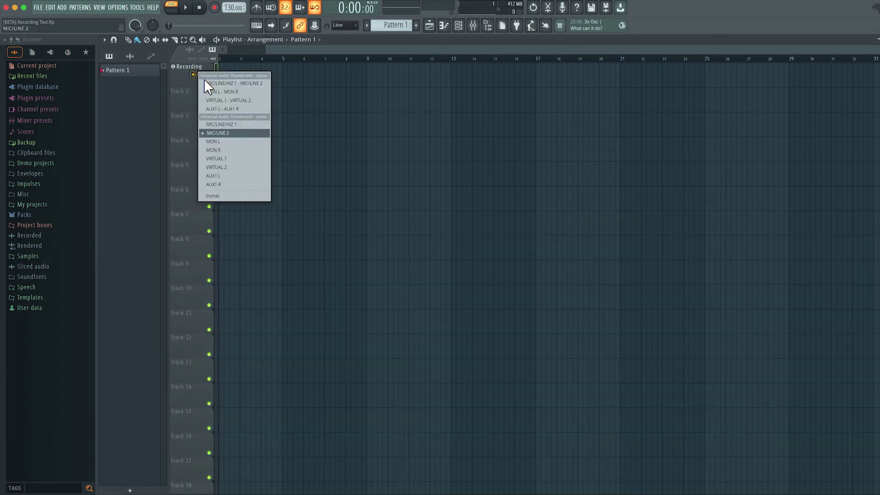
{"action": "left_click", "coordinate": [179, 86]}
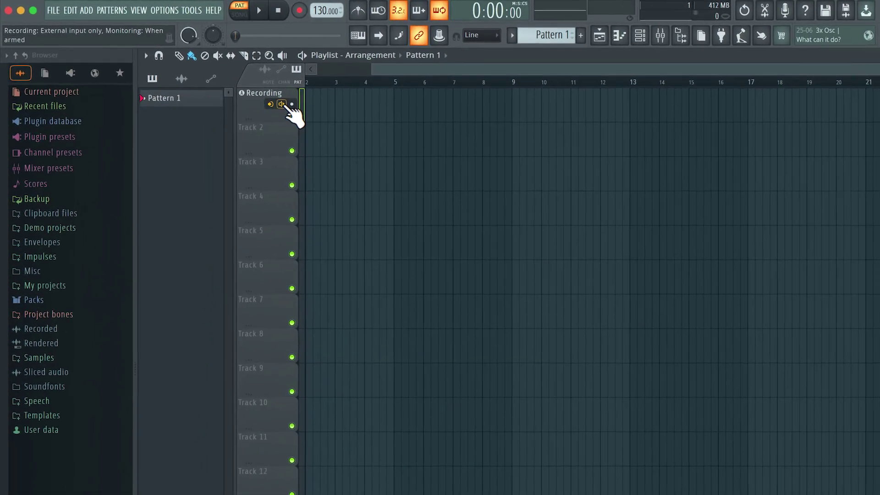
{"action": "left_click", "coordinate": [288, 105]}
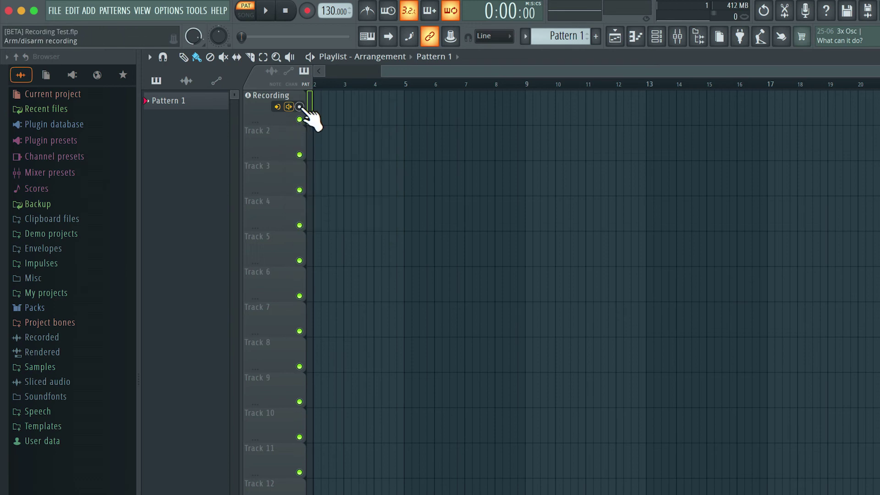
{"action": "left_click", "coordinate": [299, 107]}
{"action": "left_click", "coordinate": [289, 107]}
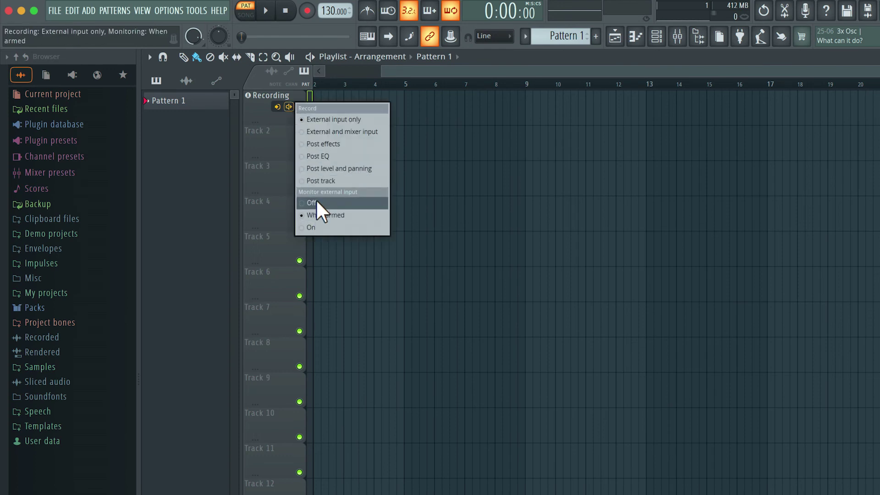
{"action": "left_click", "coordinate": [316, 203]}
Step: Toggle arming while trying monitoring On, then set monitoring to When armed
{"action": "left_click", "coordinate": [300, 107]}
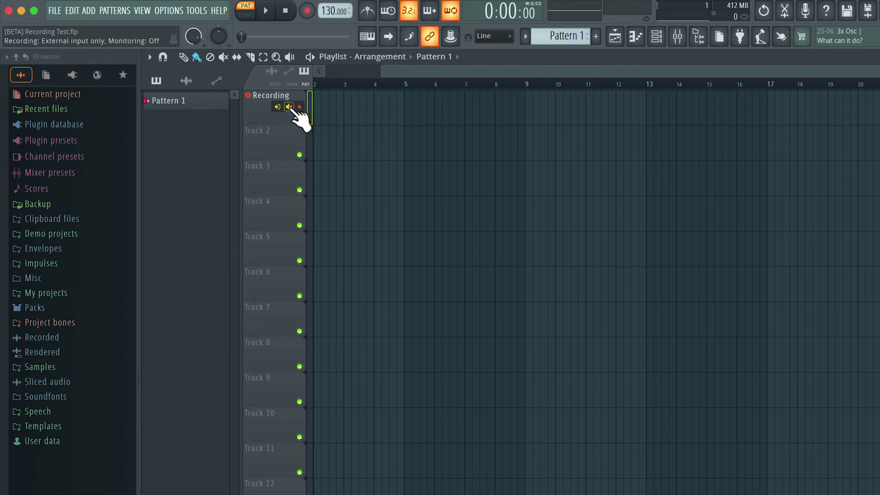
{"action": "left_click", "coordinate": [290, 107]}
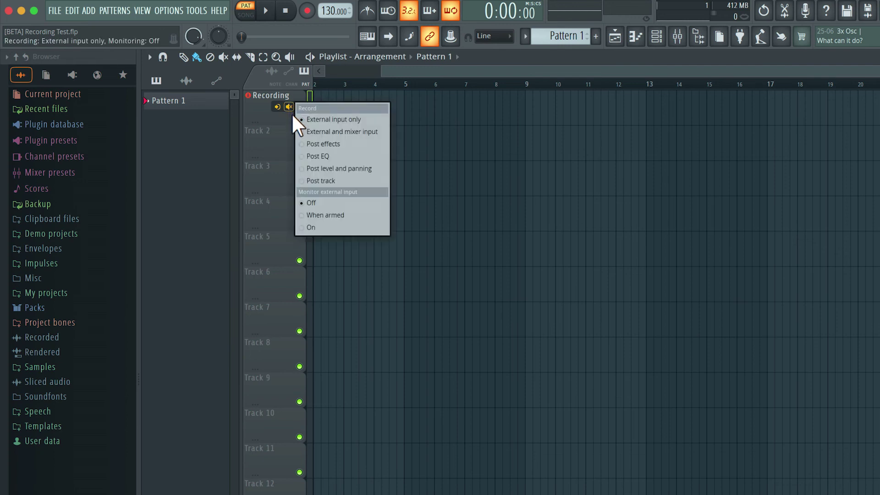
{"action": "left_click", "coordinate": [321, 228]}
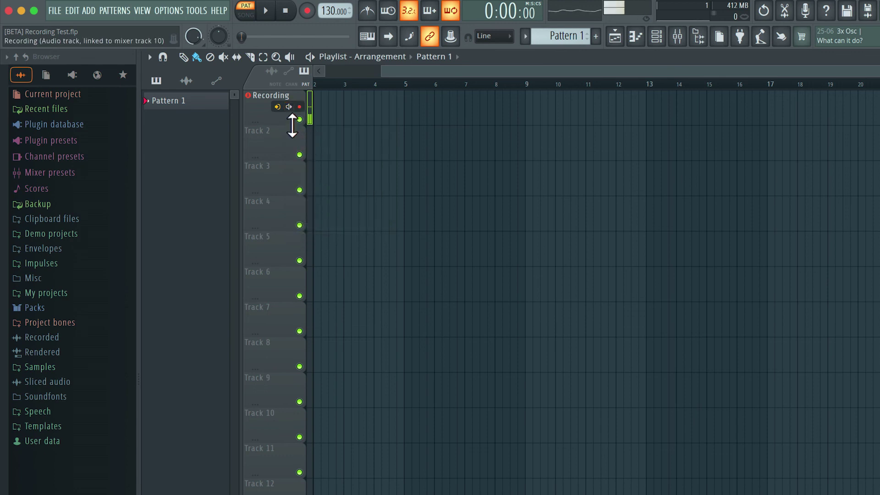
{"action": "left_click", "coordinate": [299, 107]}
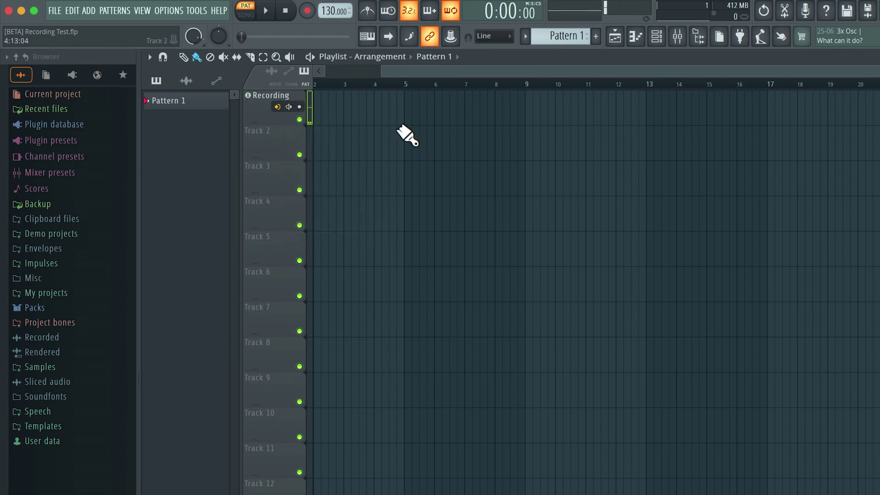
{"action": "left_click", "coordinate": [289, 107]}
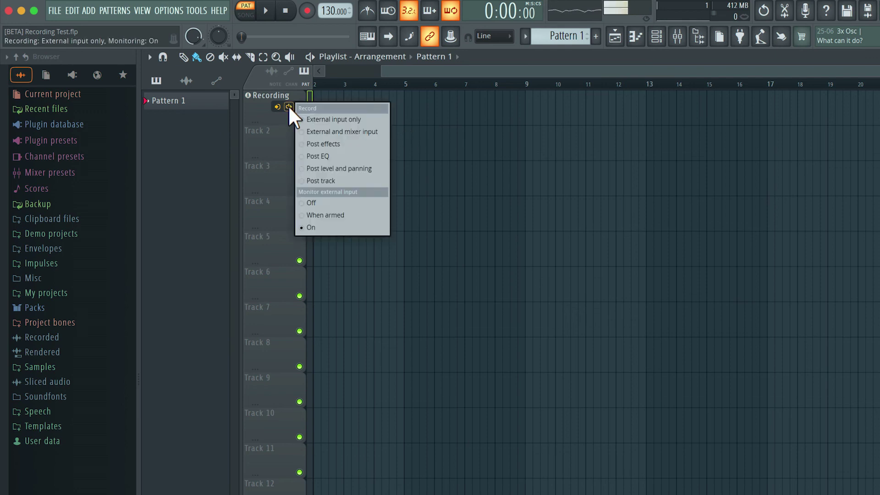
{"action": "left_click", "coordinate": [319, 215]}
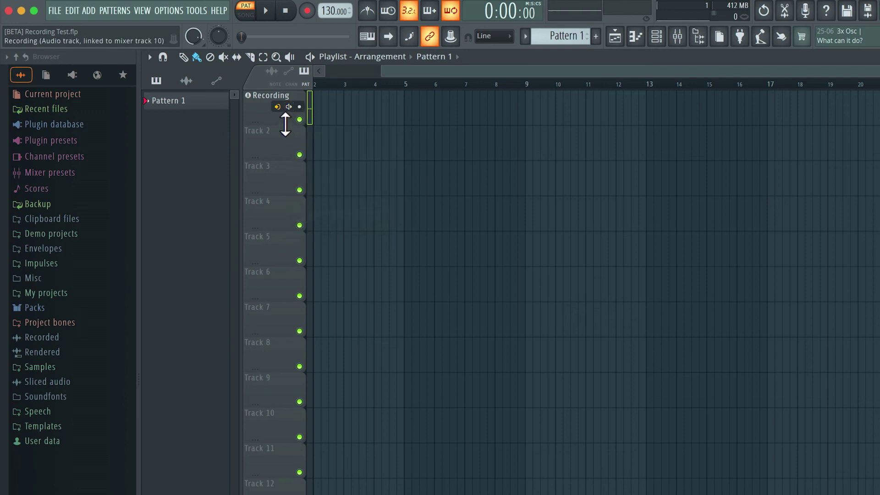